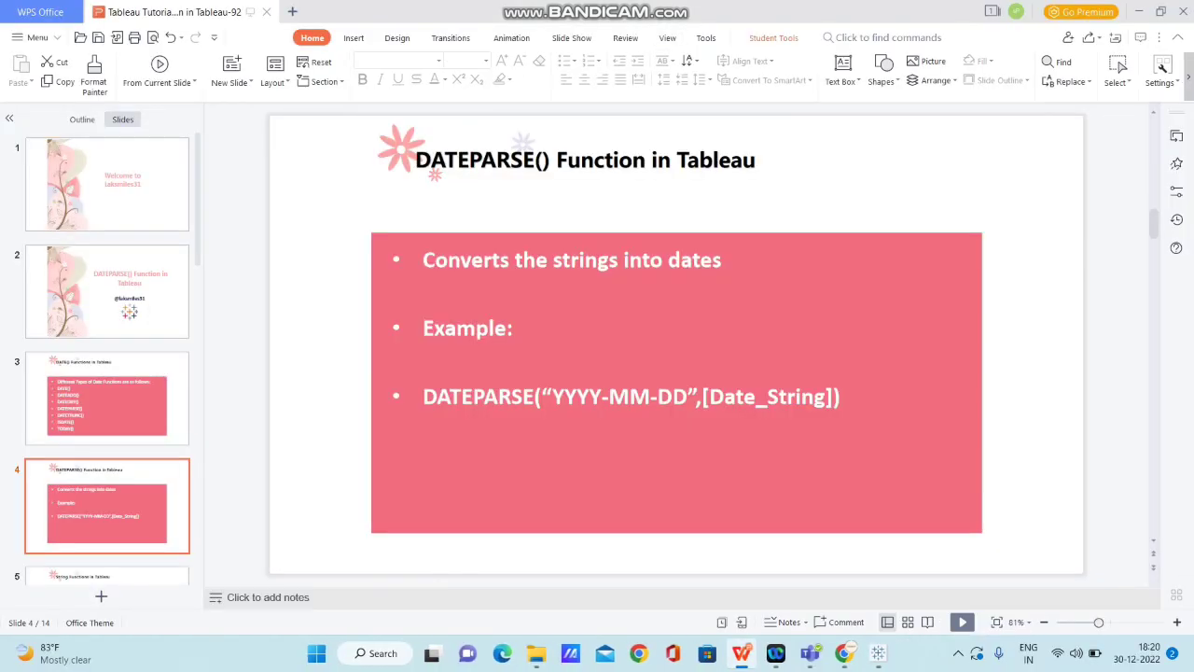
# Check that the Order Date String formula is STR([Order Date]) and close it unchanged
pyautogui.click(878, 653)
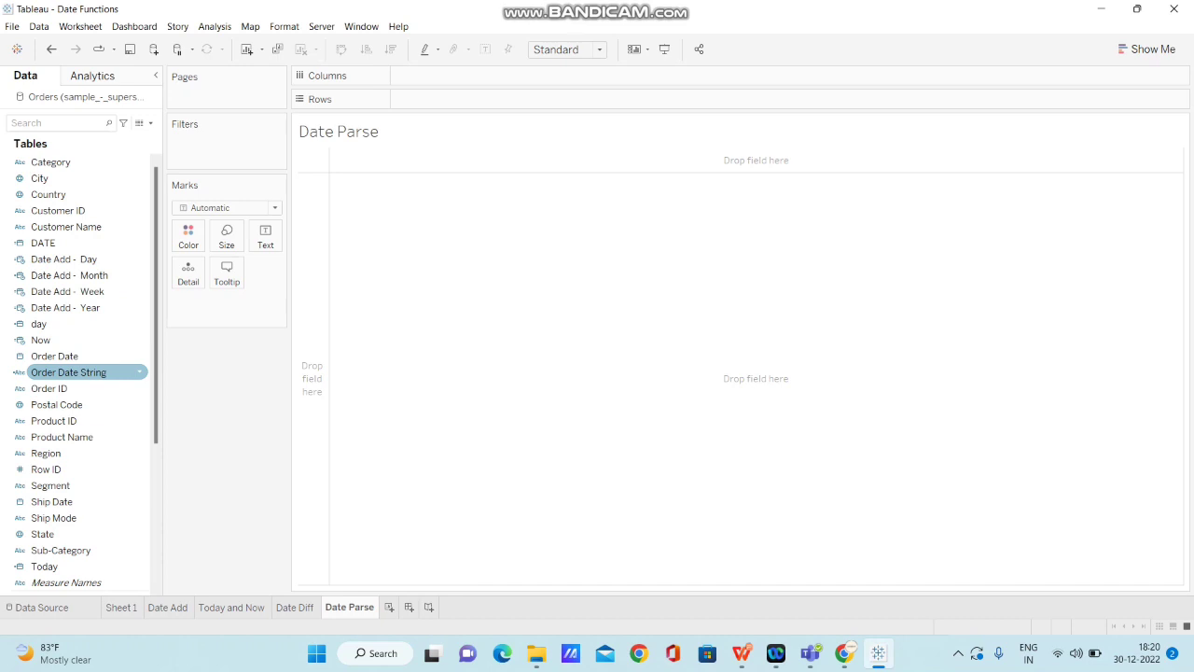
pyautogui.click(54, 355)
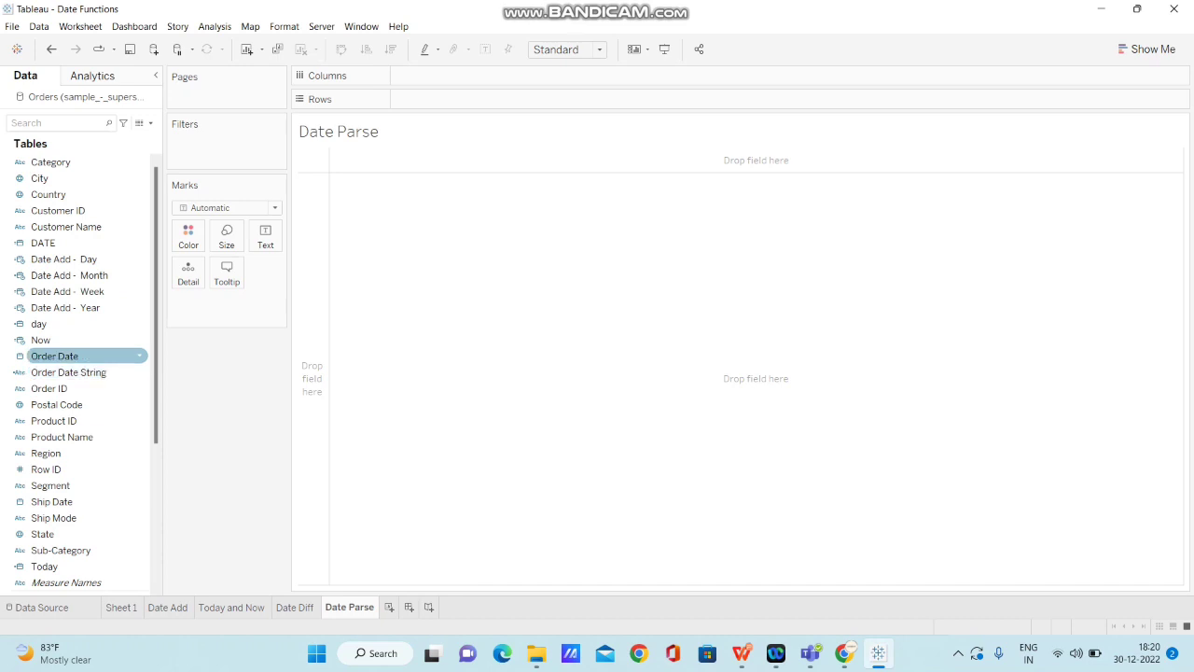
pyautogui.click(68, 372)
pyautogui.rightClick(59, 371)
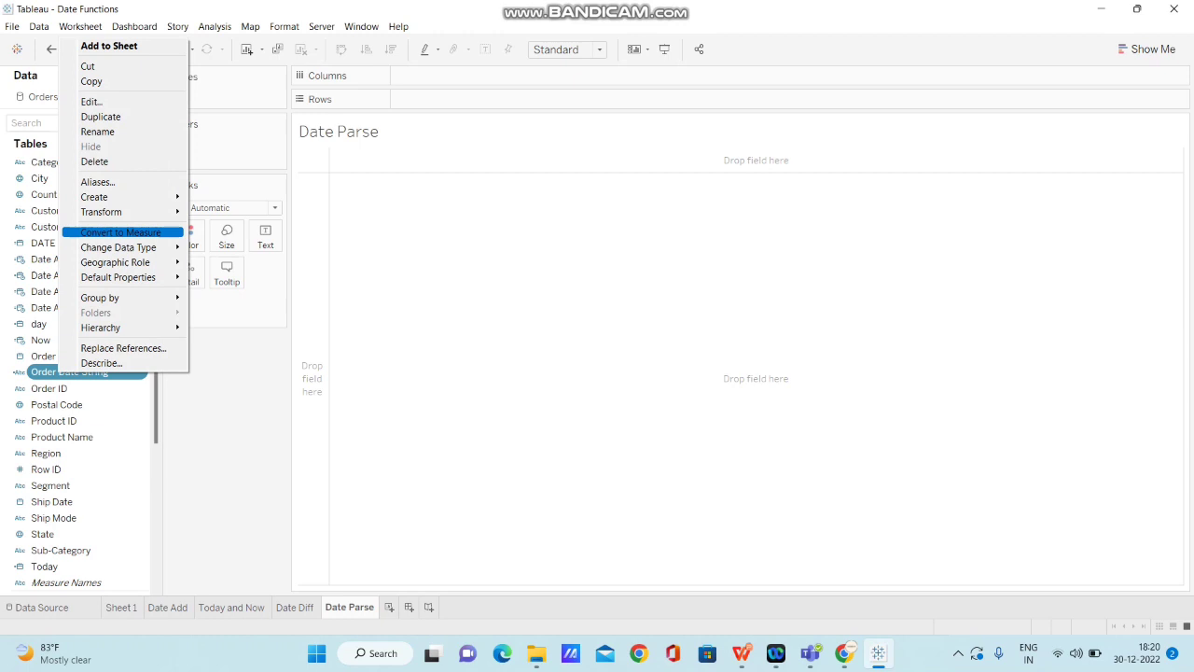
pyautogui.press('Return')
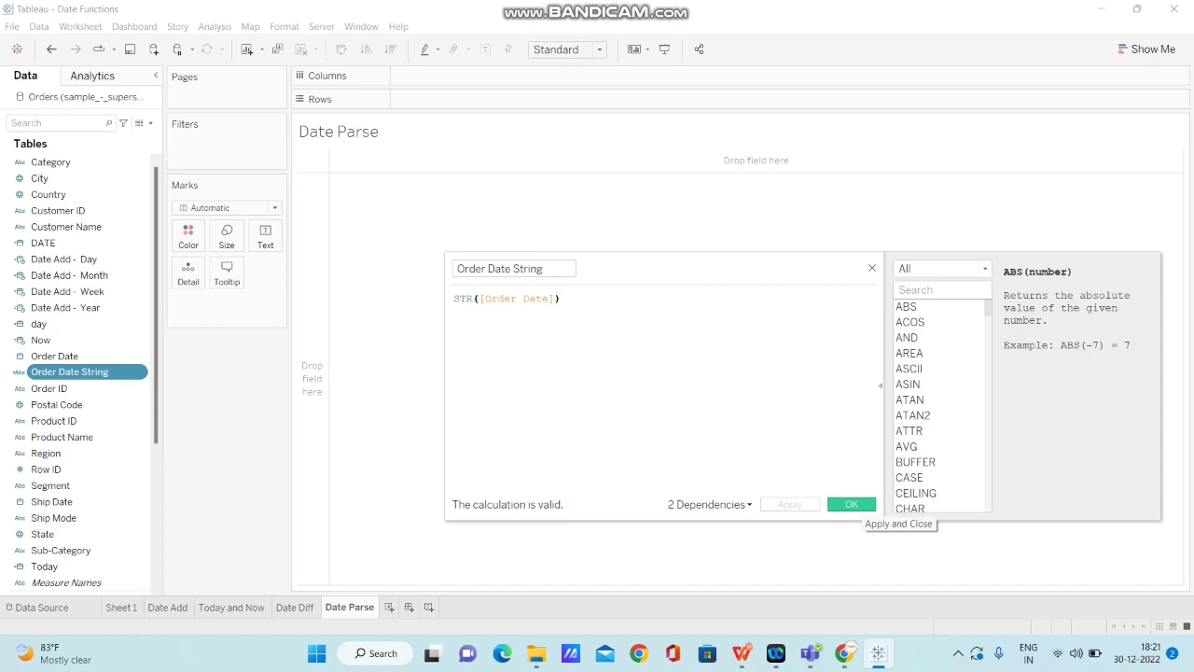
pyautogui.click(851, 504)
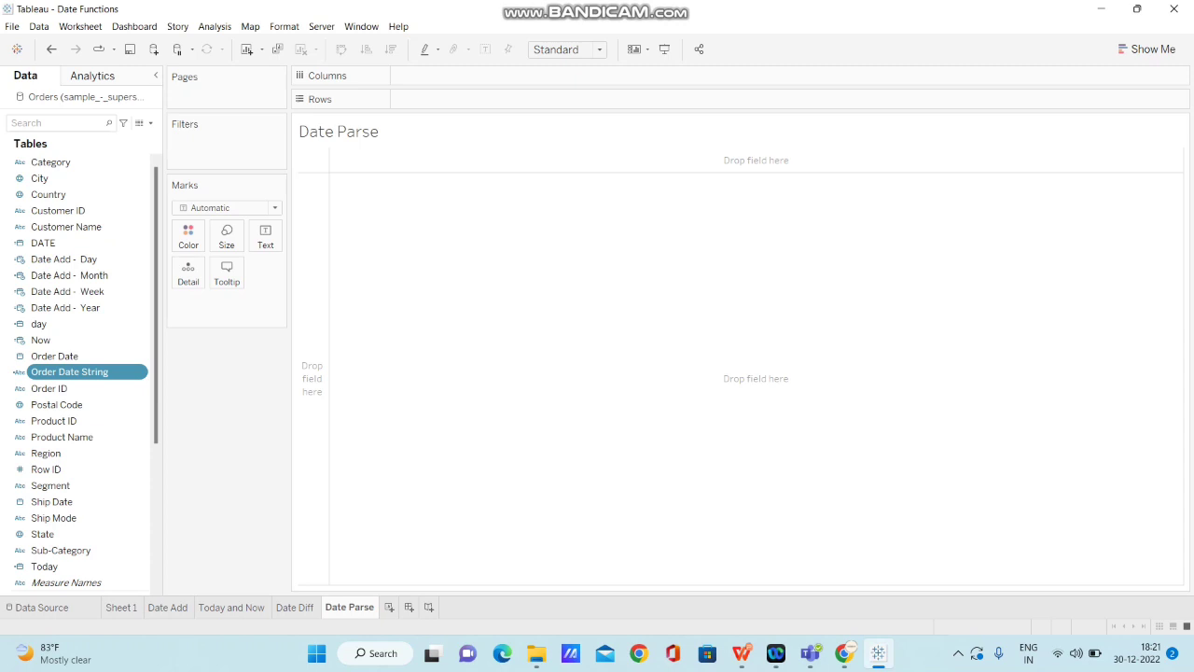
# Create a calculated field with the formula DATEPARSE("YYYY-MM-DD",[Order Date String])
pyautogui.click(150, 122)
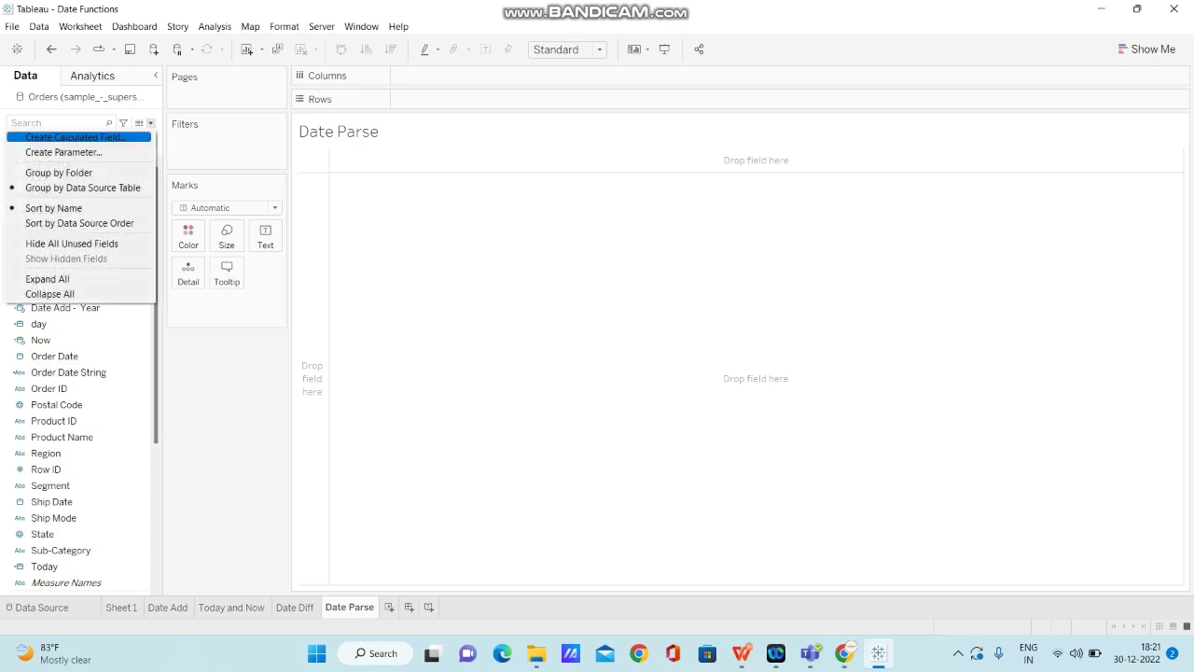
pyautogui.click(75, 137)
pyautogui.click(454, 299)
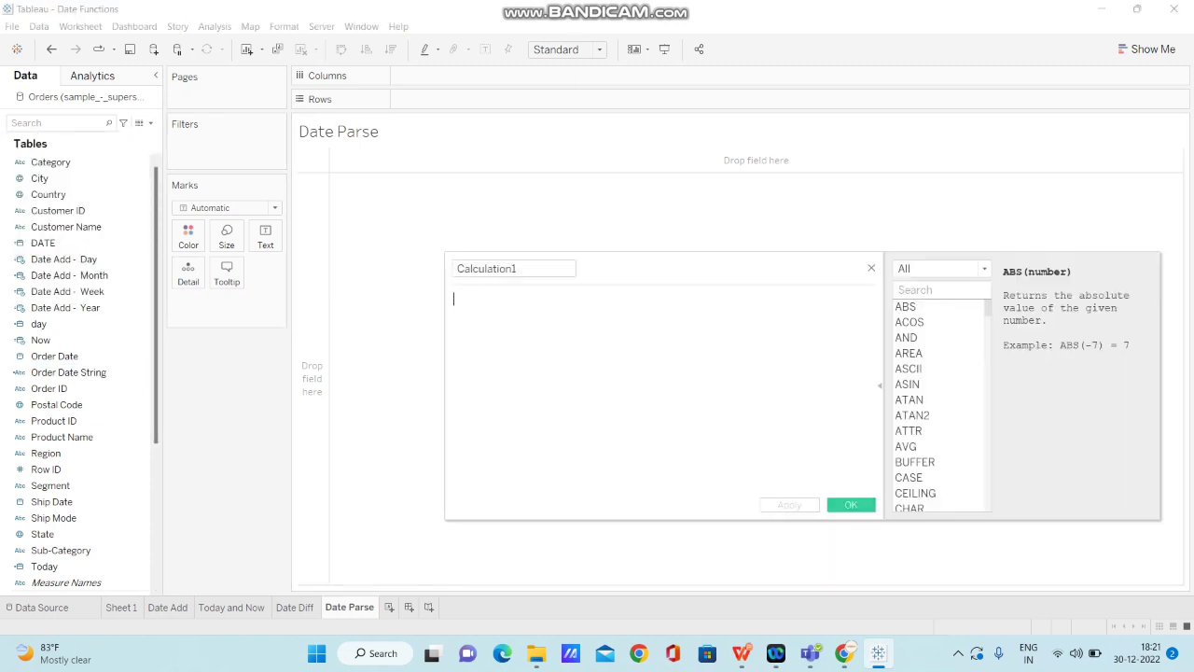
pyautogui.write('dat')
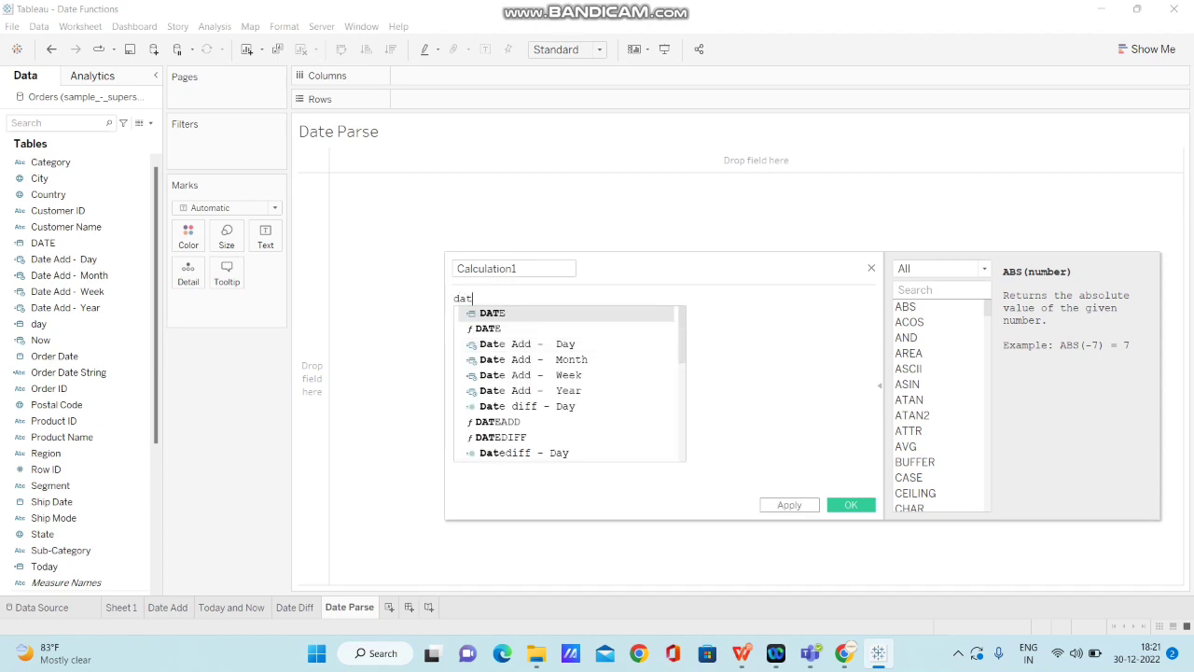
pyautogui.write('epar')
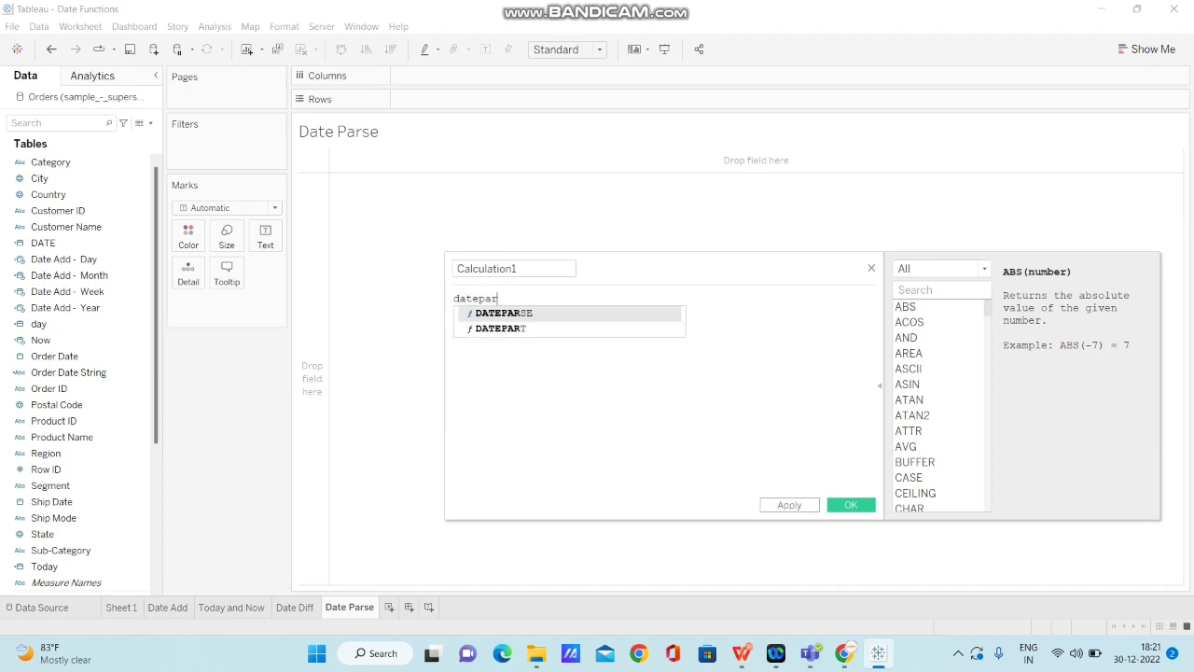
pyautogui.press('Return')
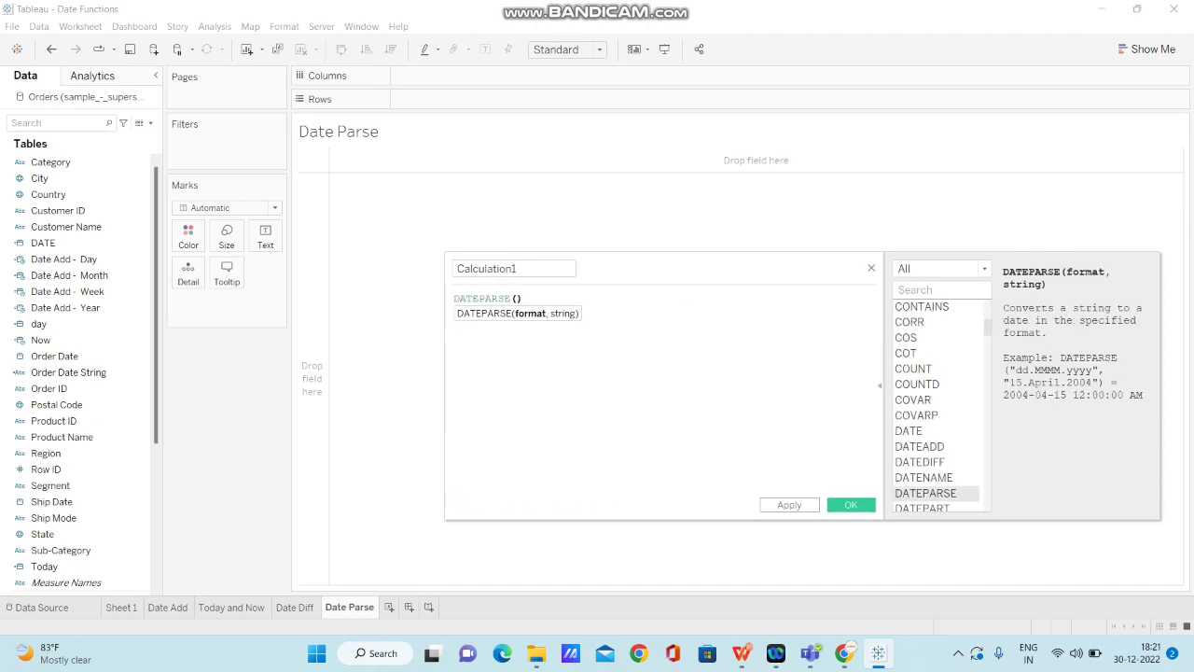
pyautogui.write('"')
pyautogui.write('YYYY')
pyautogui.write('-')
pyautogui.write('MM')
pyautogui.write("-DD'")
pyautogui.write(',')
pyautogui.press('Left')
pyautogui.press('BackSpace')
pyautogui.write('"')
pyautogui.press('Right')
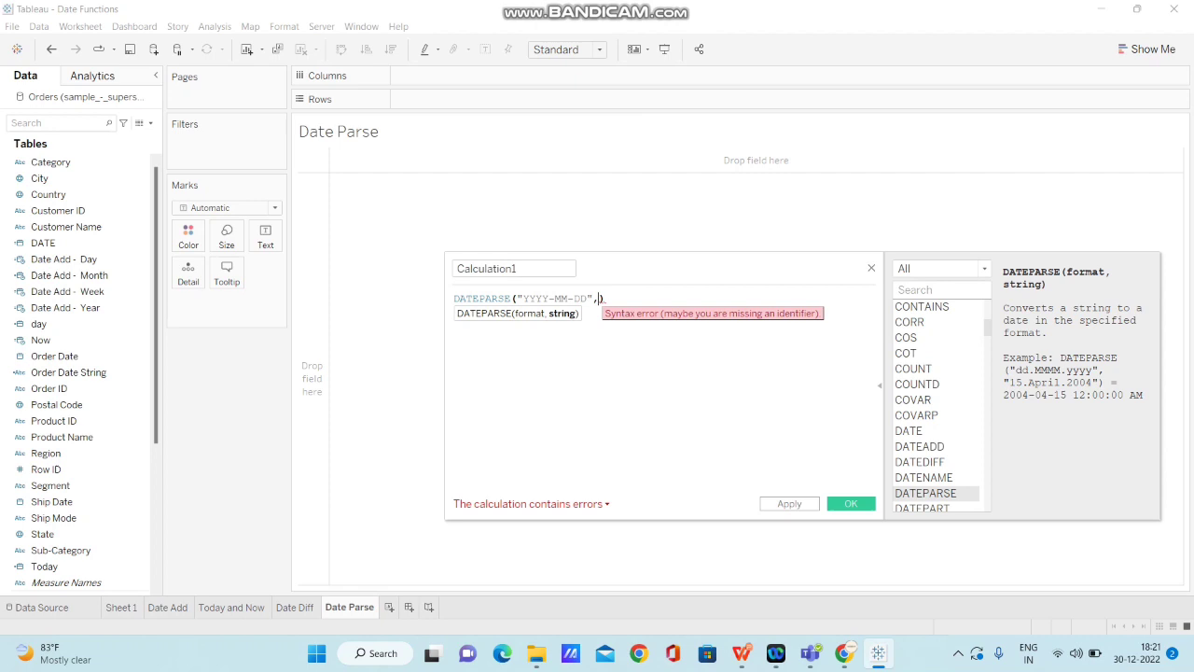
pyautogui.write('ORD')
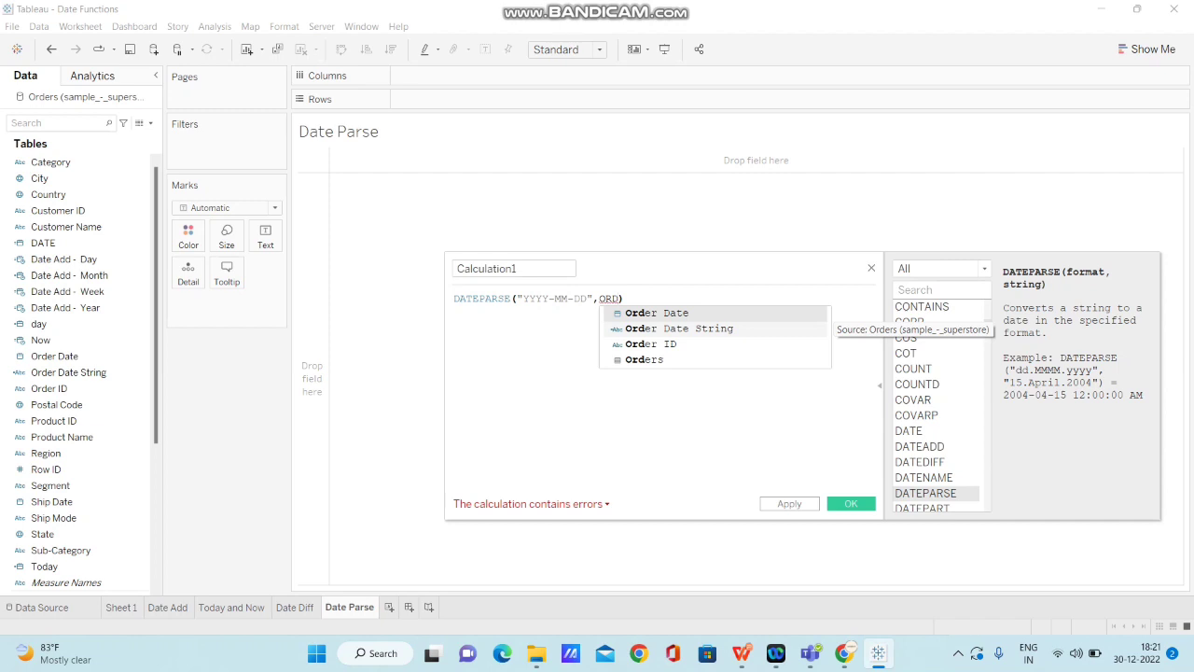
pyautogui.click(679, 329)
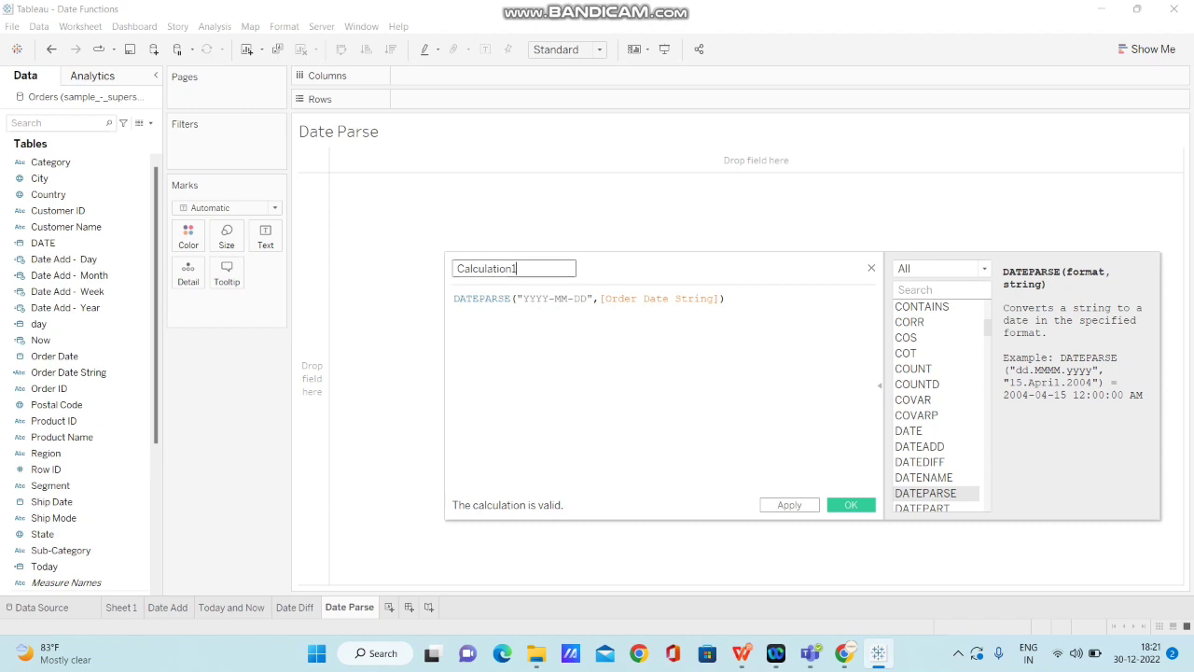
# Replace the name Calculation1 with 'Dateparse Test' and save the calculation
pyautogui.press('BackSpace')
pyautogui.press('BackSpace')
pyautogui.press('BackSpace')
pyautogui.press('BackSpace')
pyautogui.press('BackSpace')
pyautogui.press('BackSpace')
pyautogui.press('BackSpace')
pyautogui.press('BackSpace')
pyautogui.press('BackSpace')
pyautogui.press('BackSpace')
pyautogui.press('BackSpace')
pyautogui.press('BackSpace')
pyautogui.write('Da')
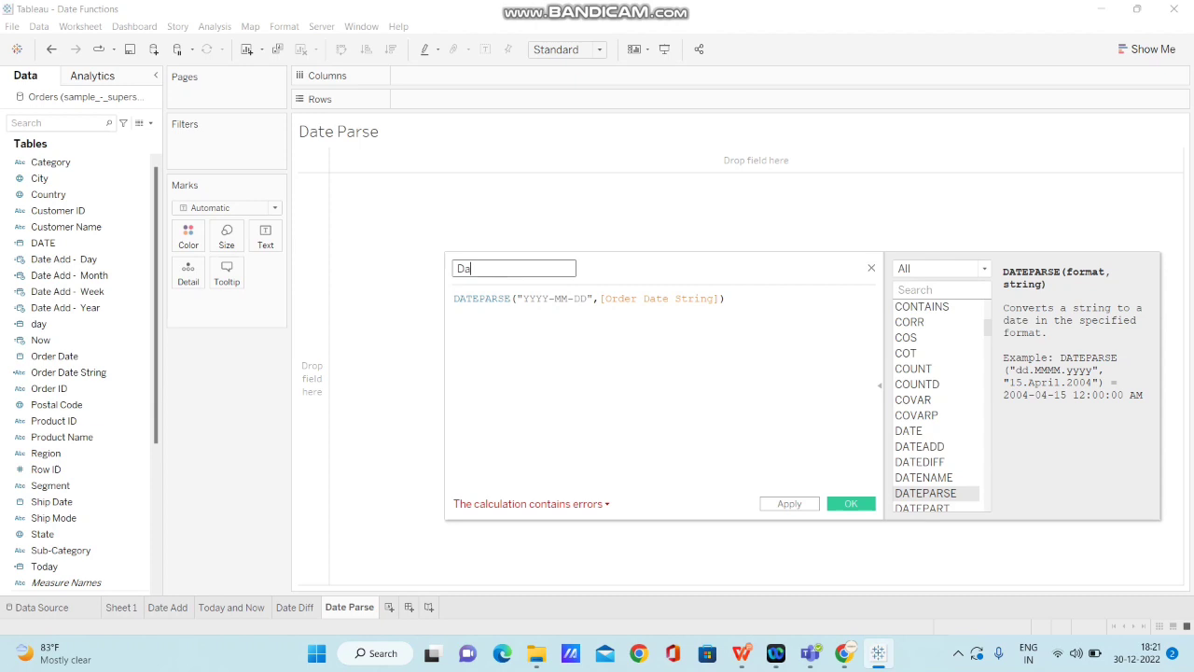
pyautogui.write('teparse Test')
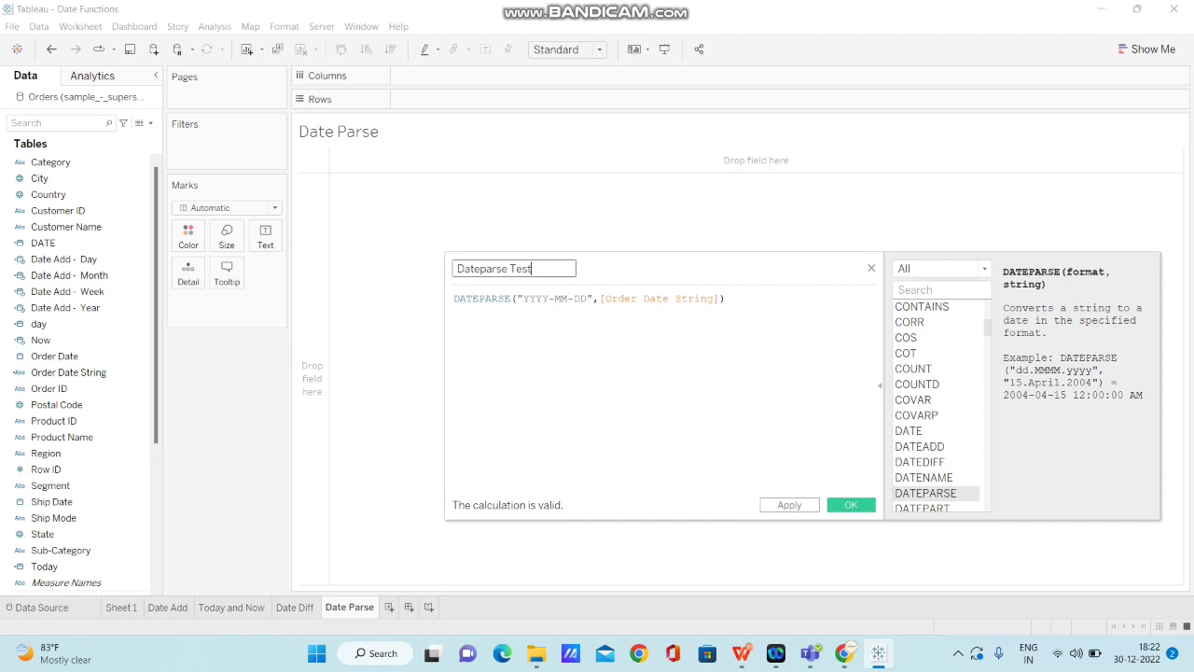
pyautogui.click(472, 298)
pyautogui.press('Return')
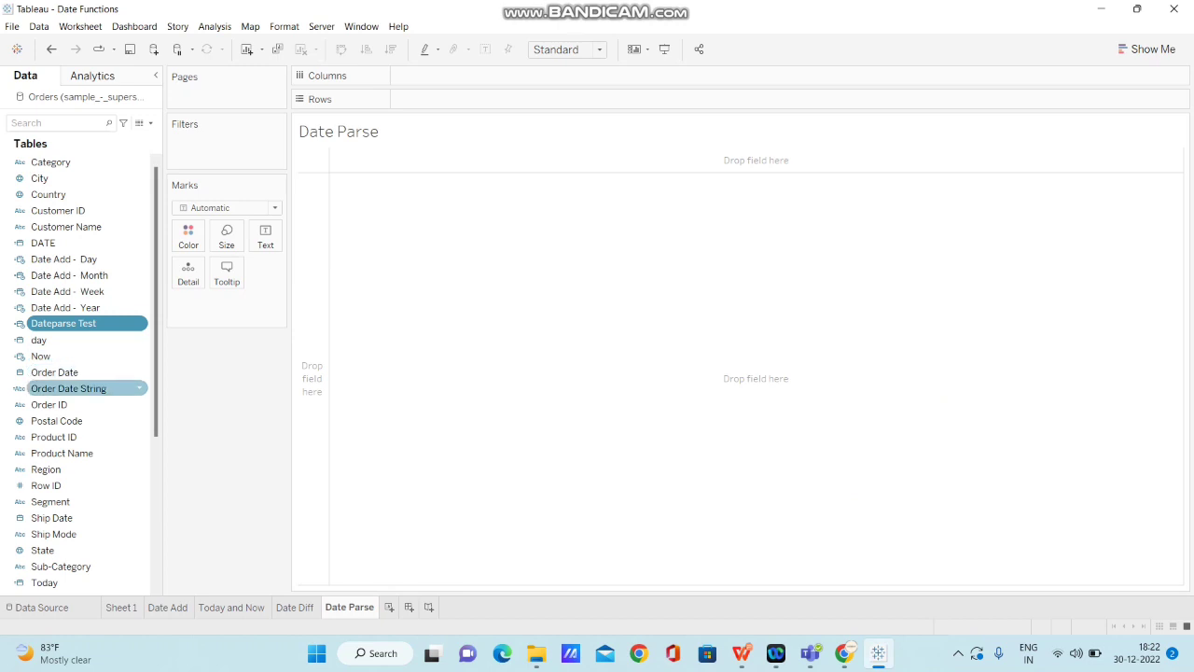
# Place Order Date String and then Dateparse Test on the Rows shelf
pyautogui.moveTo(65, 388); pyautogui.dragTo(401, 99)
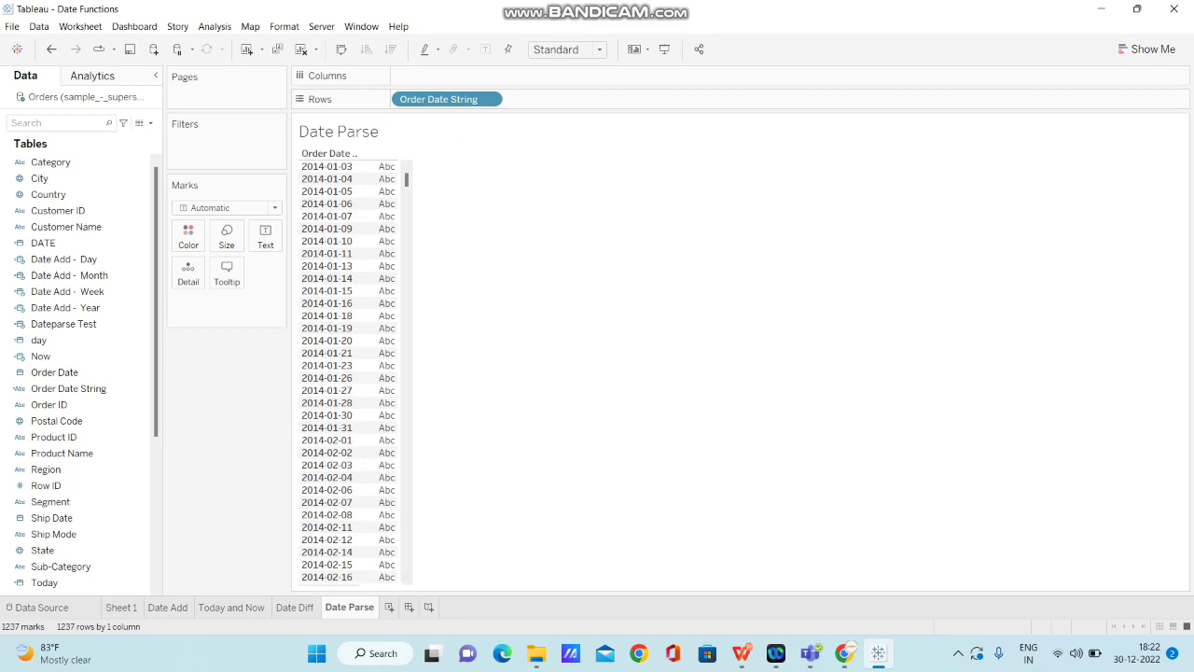
pyautogui.moveTo(65, 323); pyautogui.dragTo(511, 99)
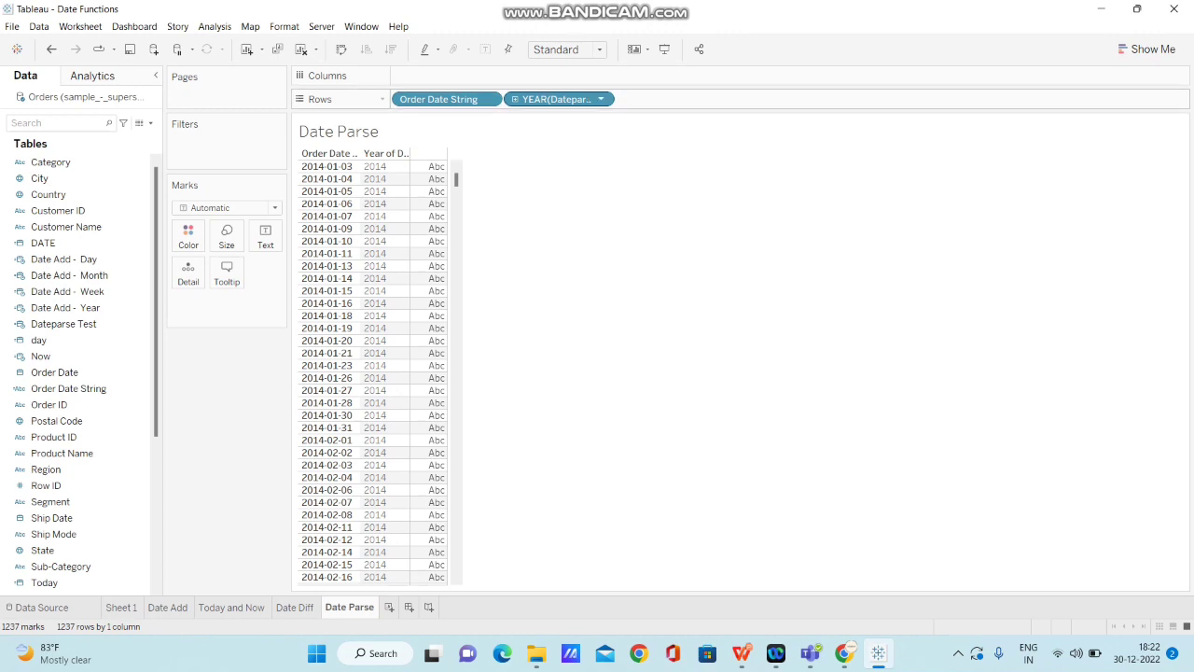
# Drill Dateparse Test down from YEAR through quarter, month and day to hour
pyautogui.click(514, 99)
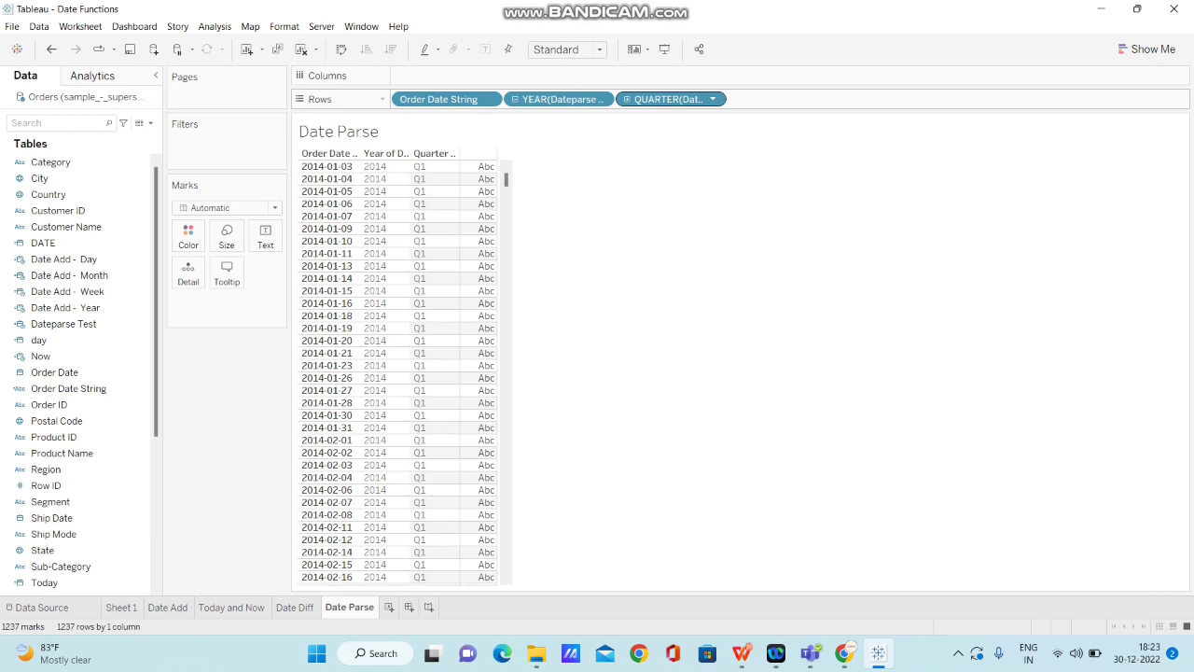
pyautogui.click(627, 99)
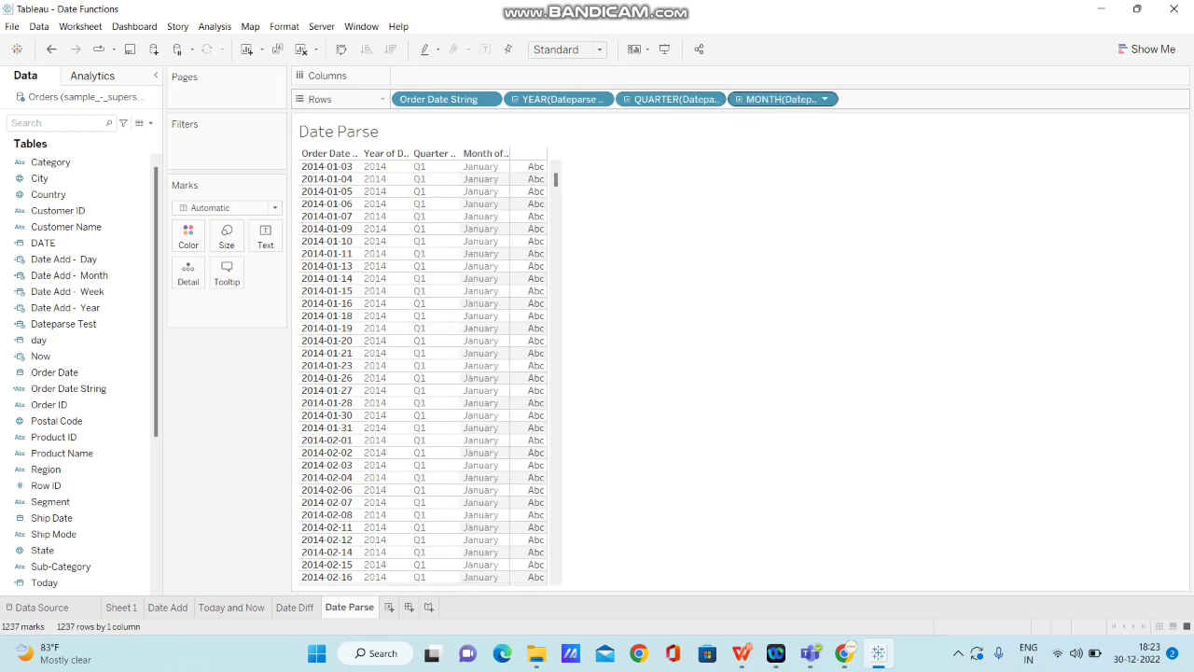
pyautogui.click(737, 99)
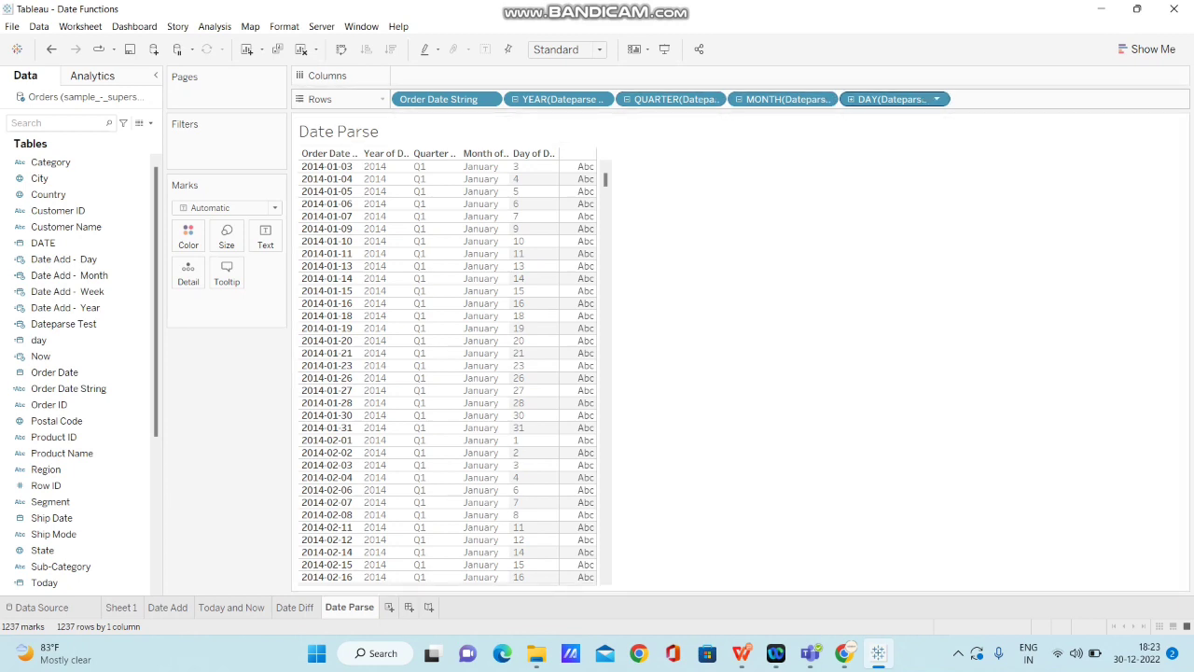
pyautogui.click(851, 99)
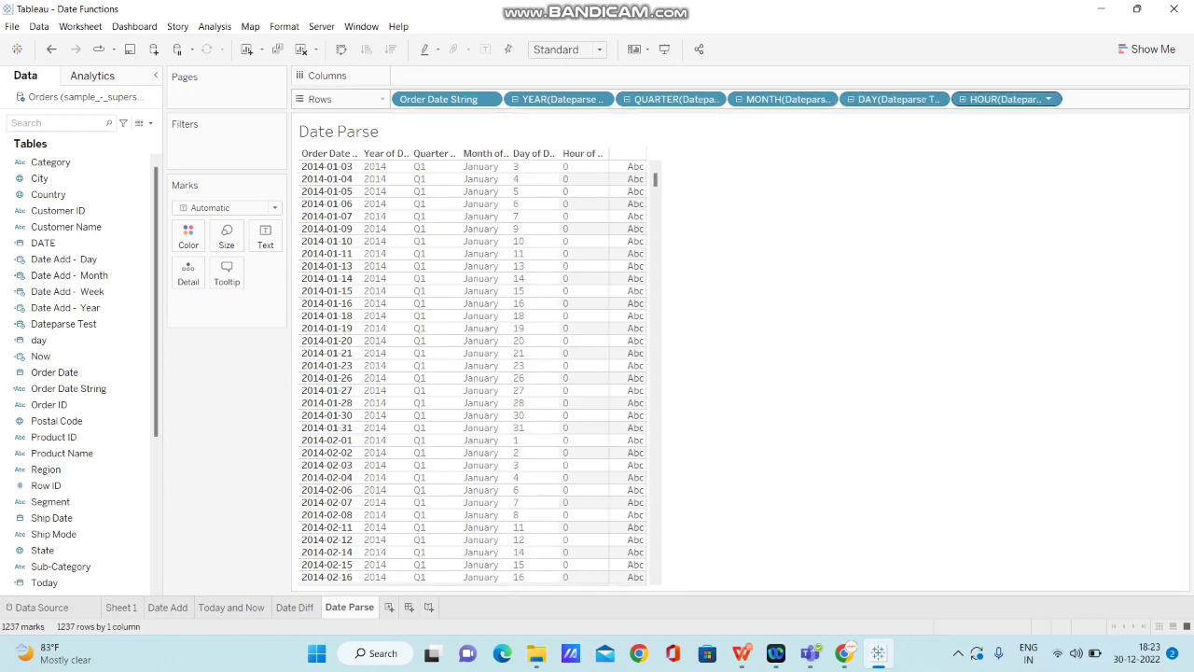
# Collapse the hour, day, month and quarter parts back to YEAR(Dateparse Test)
pyautogui.click(736, 99)
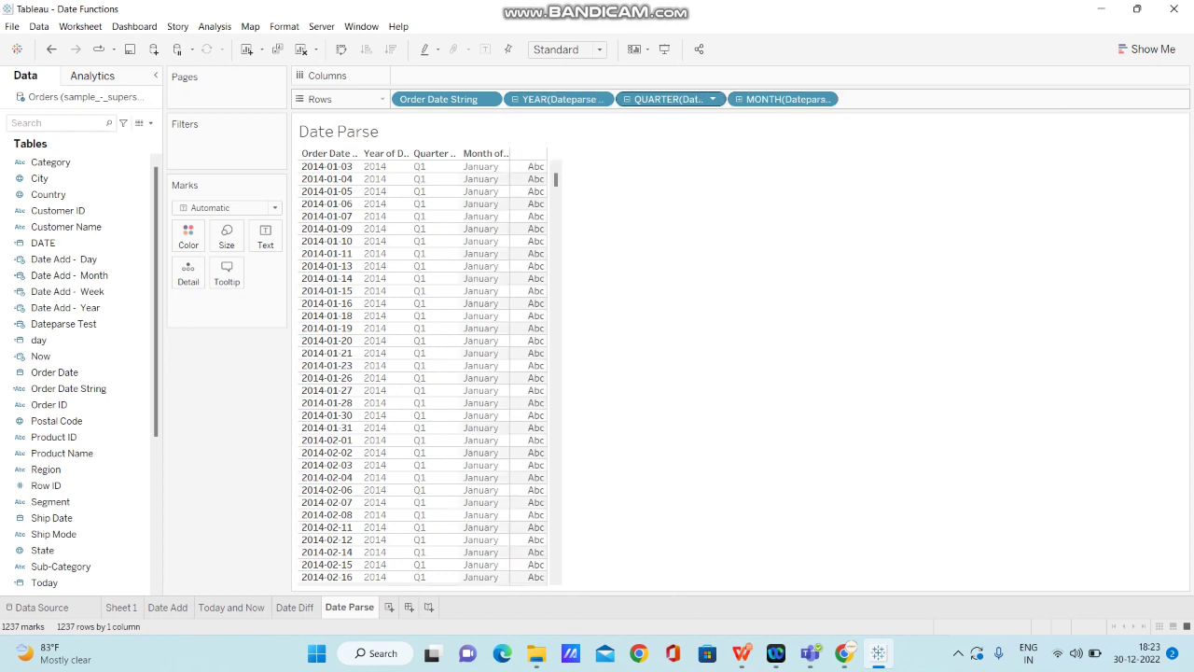
pyautogui.click(628, 99)
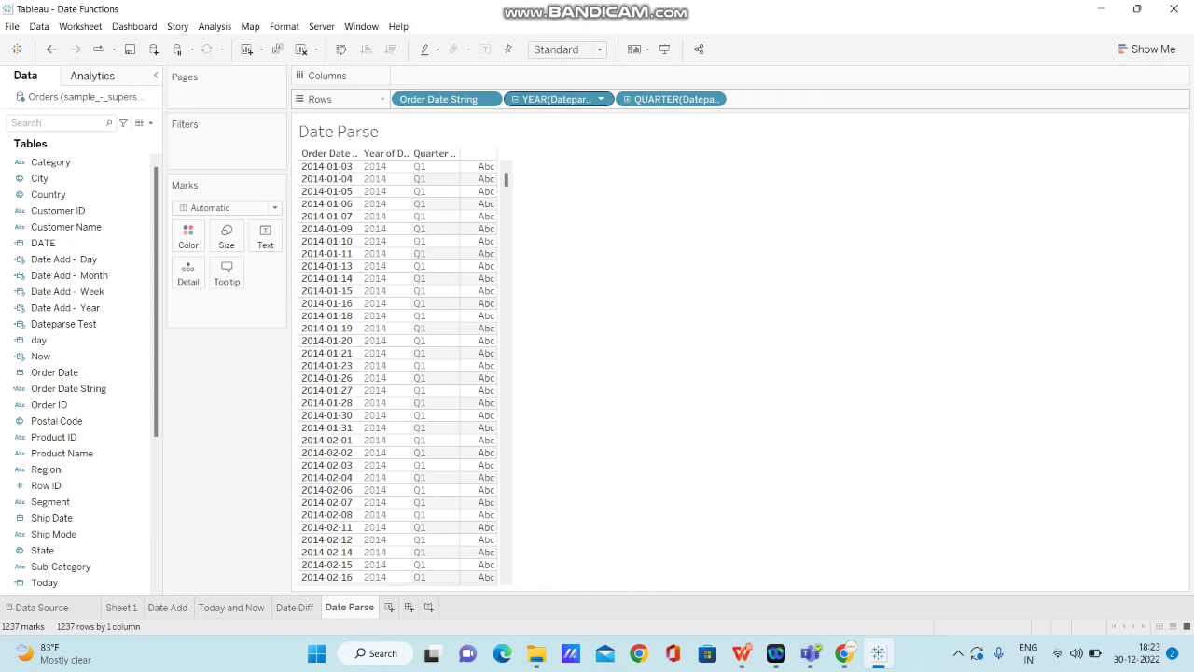
pyautogui.click(514, 99)
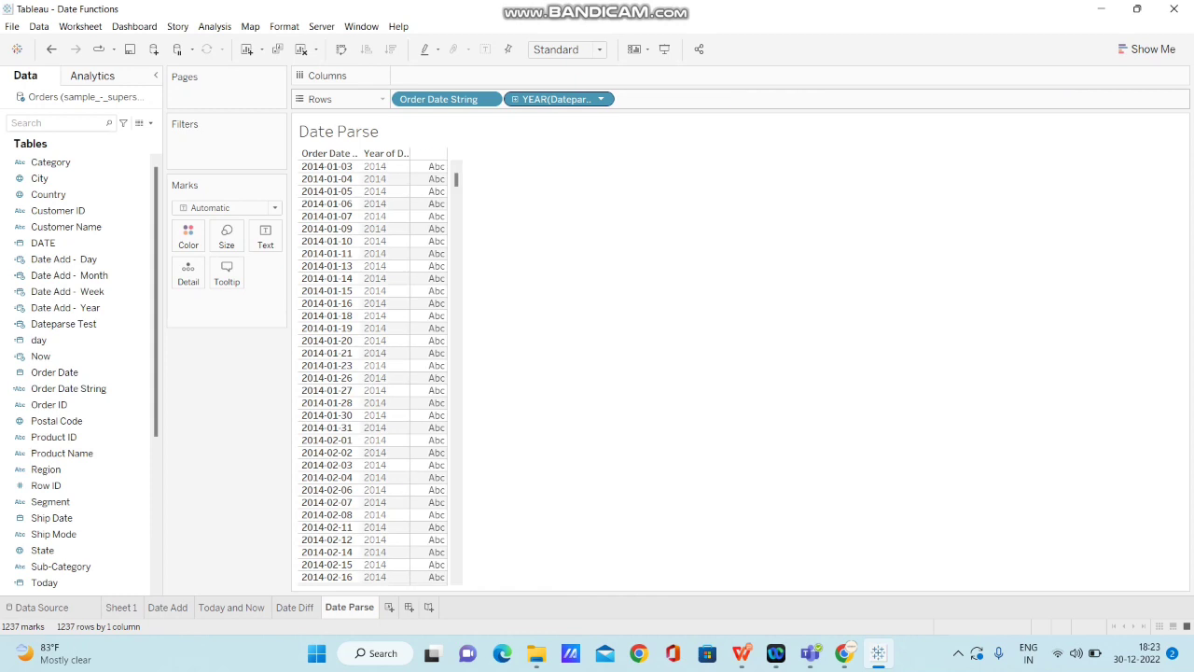
pyautogui.click(601, 99)
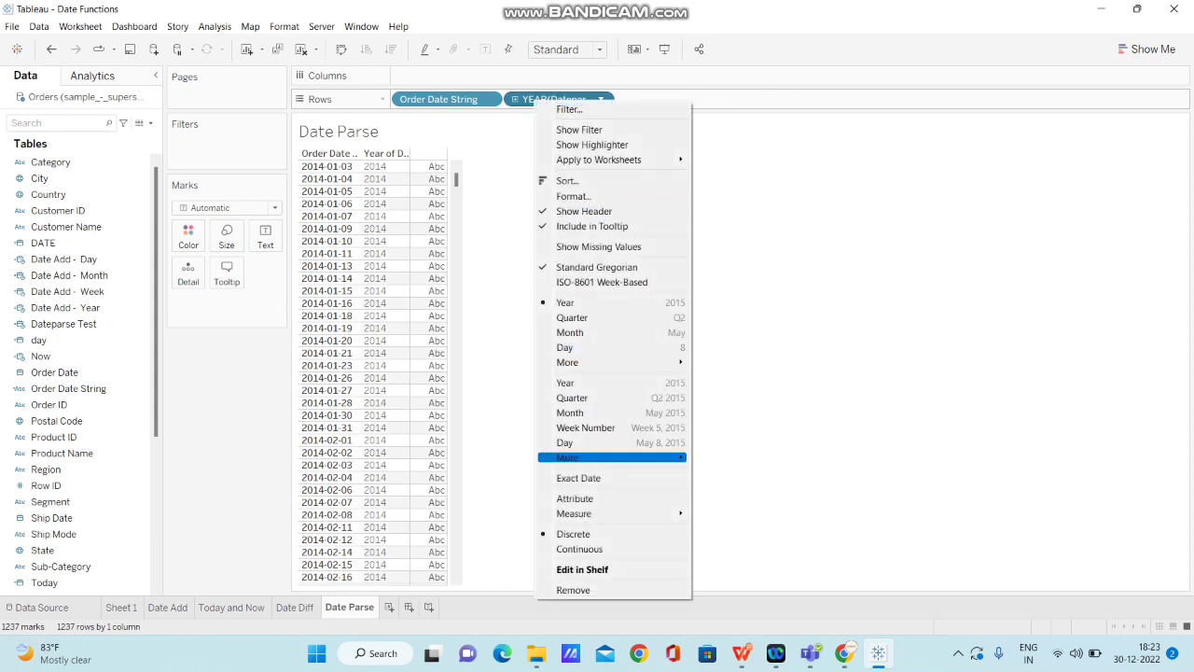
pyautogui.press('Escape')
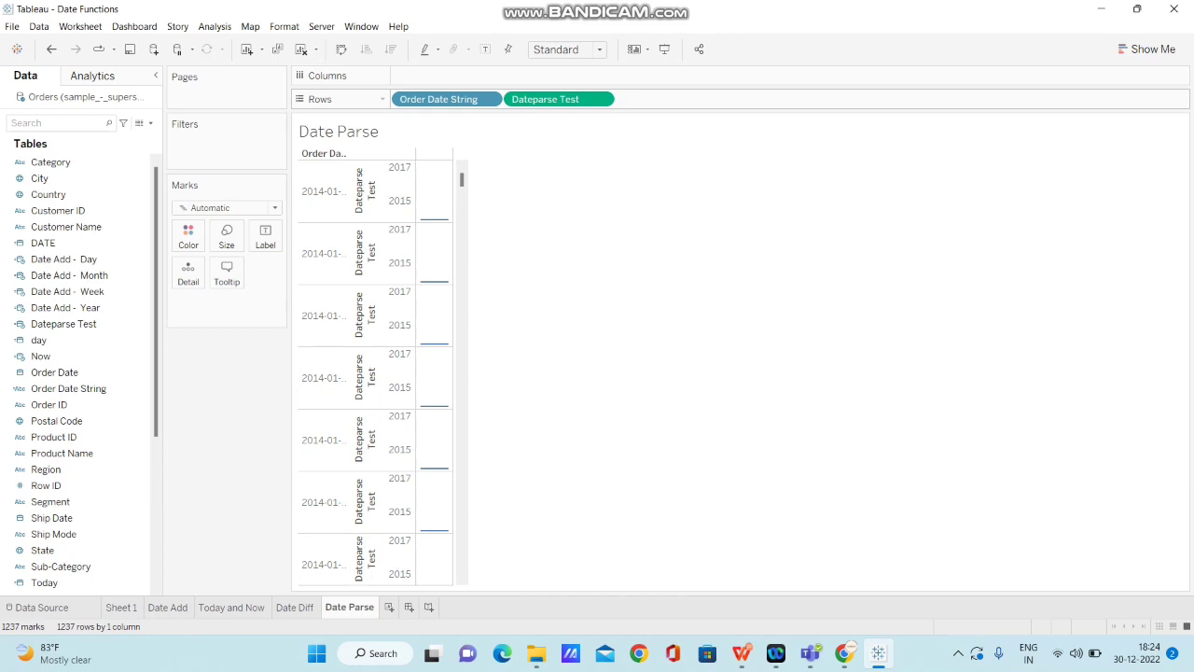
pyautogui.click(601, 99)
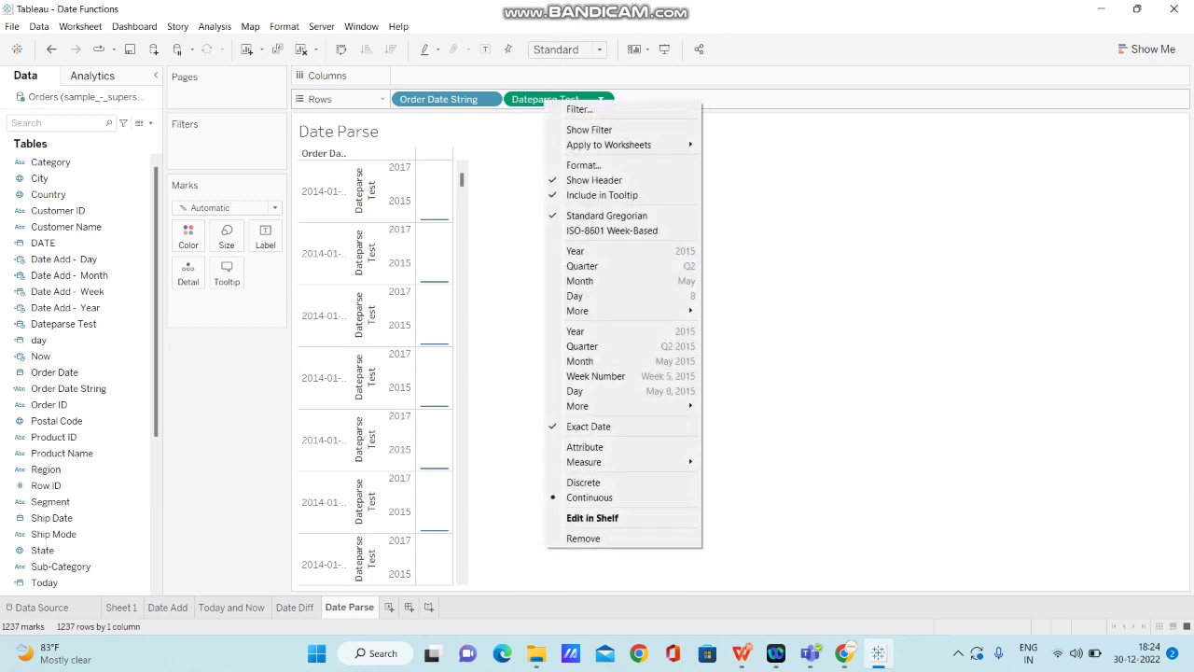
pyautogui.click(583, 482)
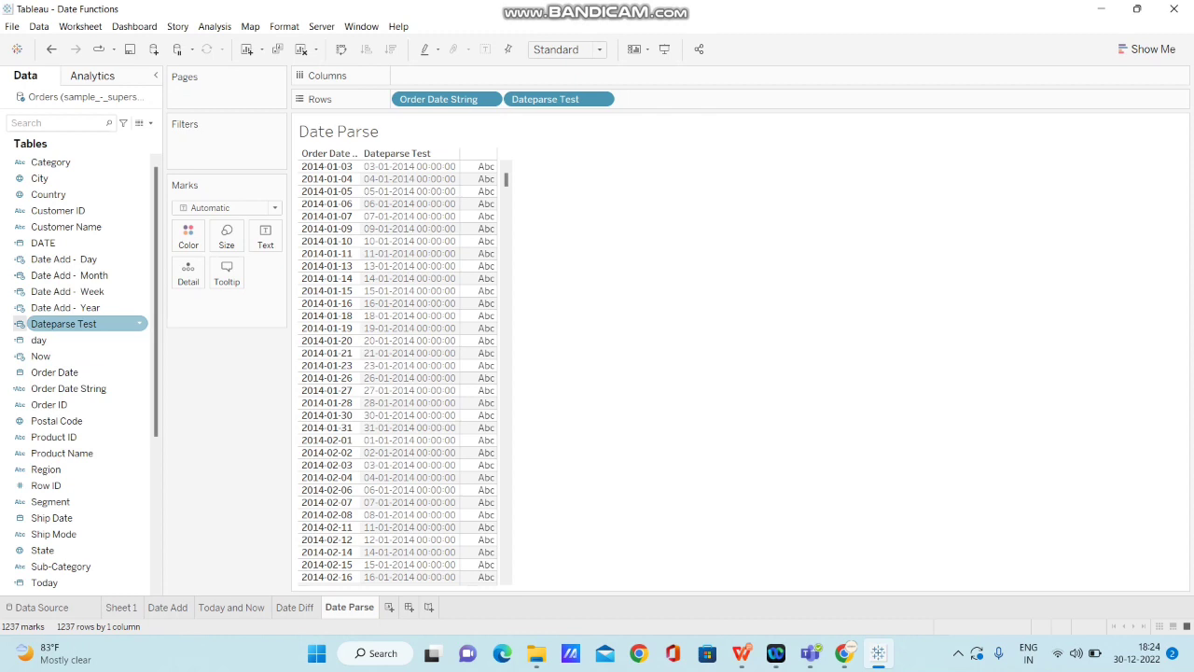
pyautogui.press('Up')
pyautogui.press('Up')
pyautogui.press('Up')
pyautogui.press('Up')
pyautogui.press('Up')
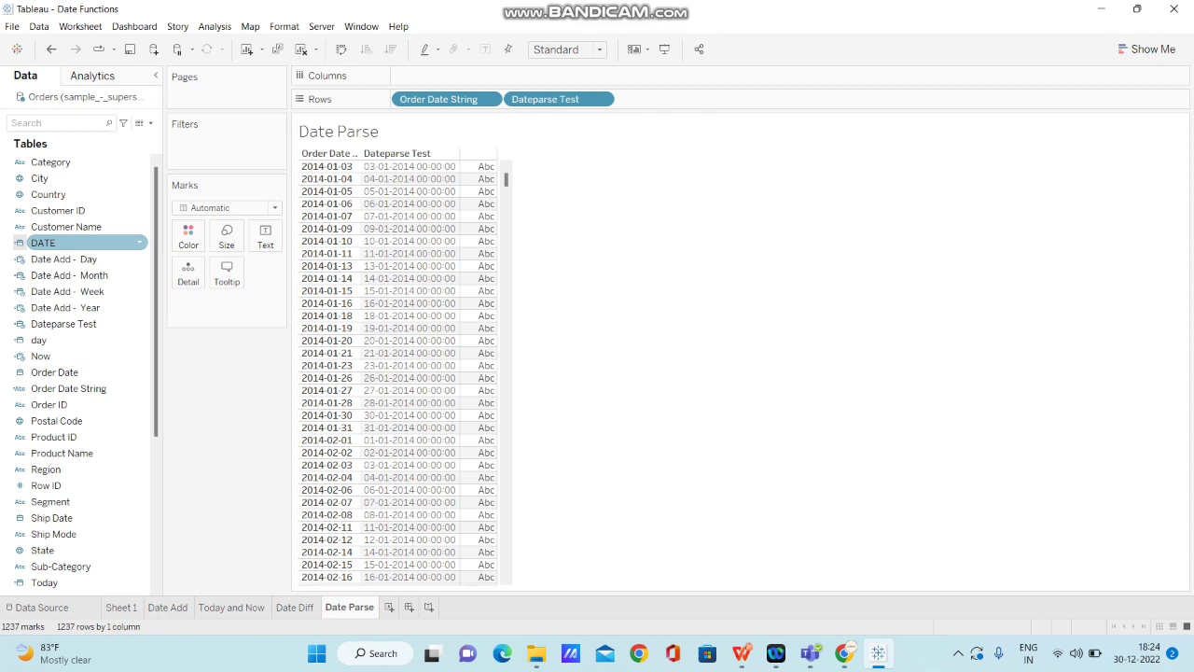
pyautogui.press('Down')
pyautogui.press('Down')
pyautogui.press('Down')
pyautogui.press('Down')
pyautogui.press('Down')
pyautogui.press('Down')
pyautogui.press('Up')
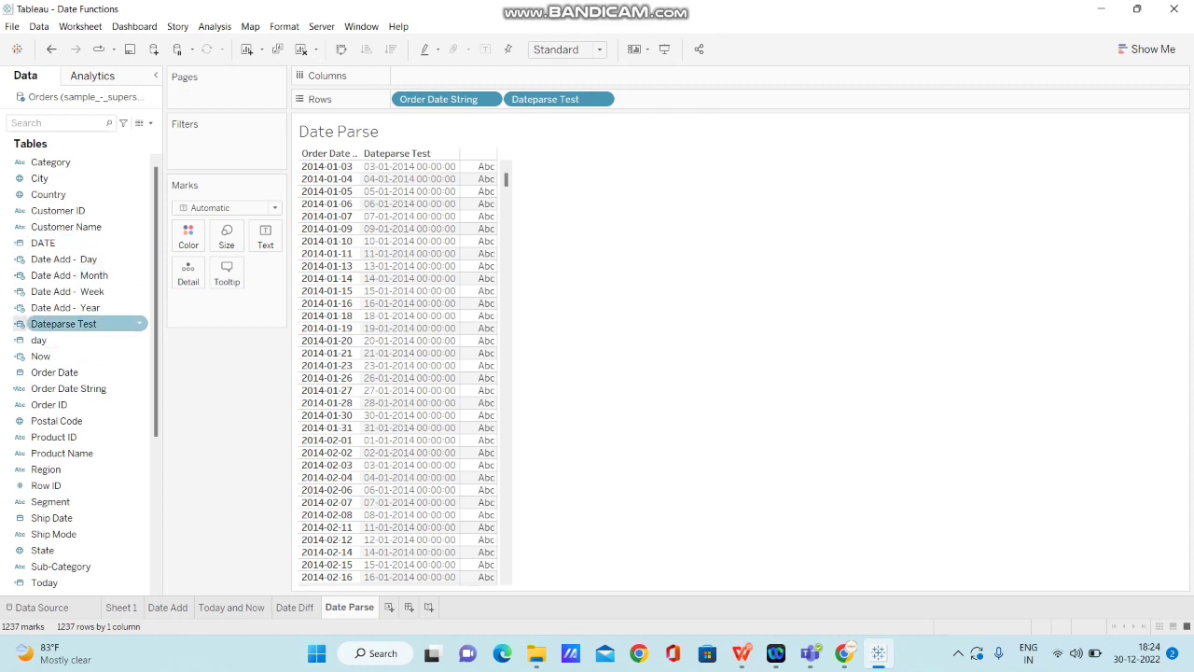